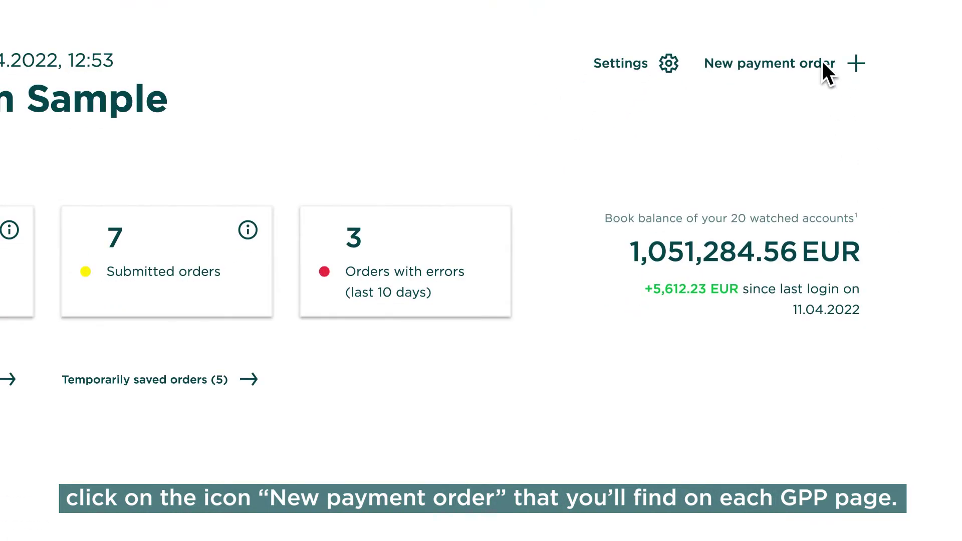
# Step: Create a CCT - SEPA payment file-upload order with Jan_2022.xml (5,000.00 EUR) and March_2022.xml (3,000.00 EUR)
pyautogui.click(822, 64)
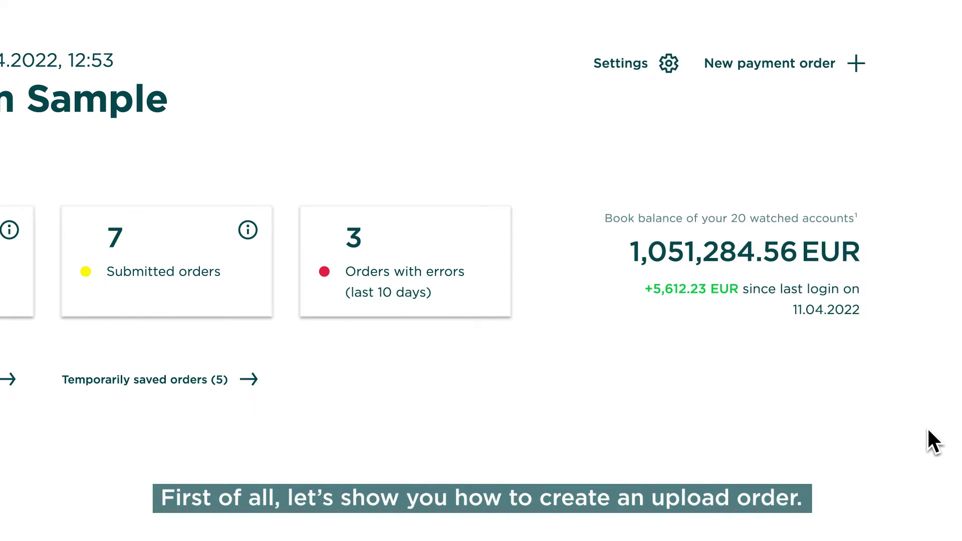
pyautogui.moveTo(813, 59)
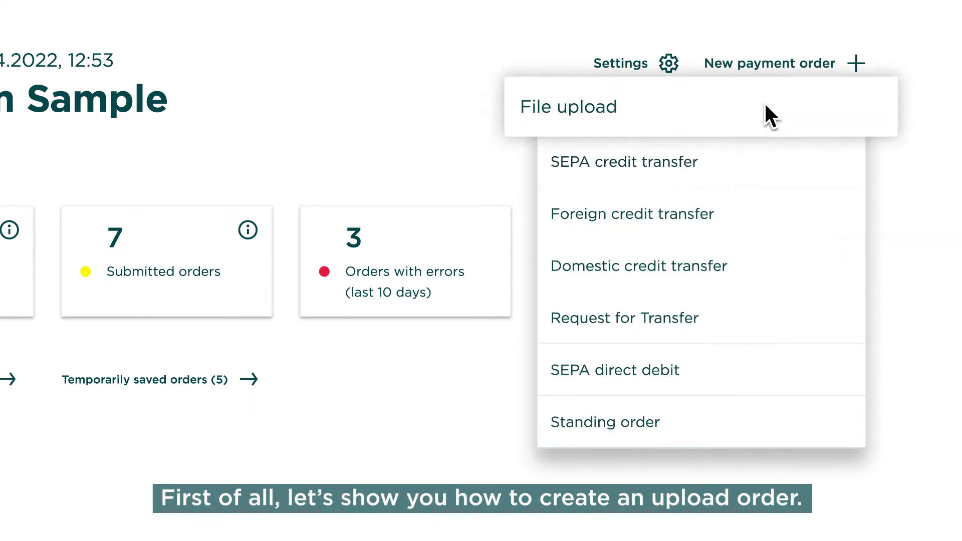
pyautogui.click(765, 107)
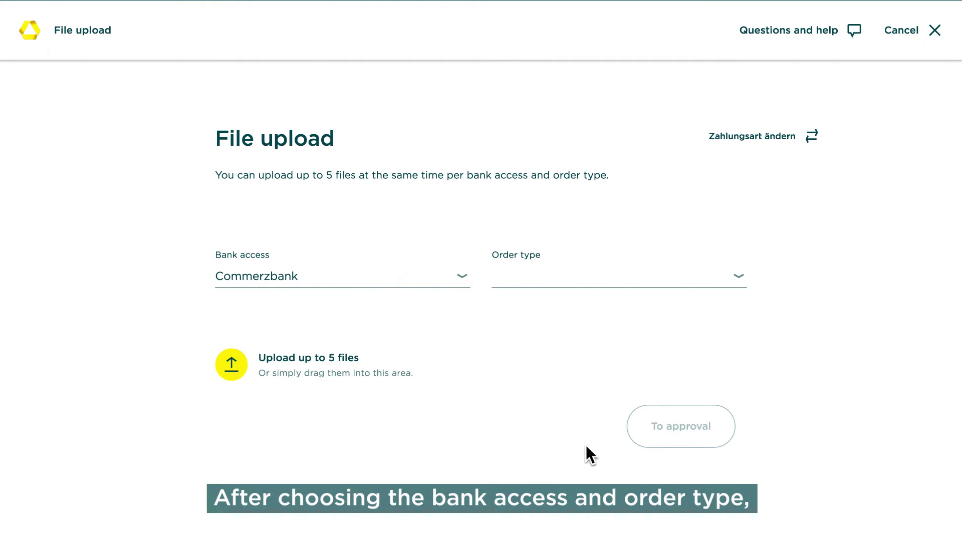
pyautogui.click(738, 278)
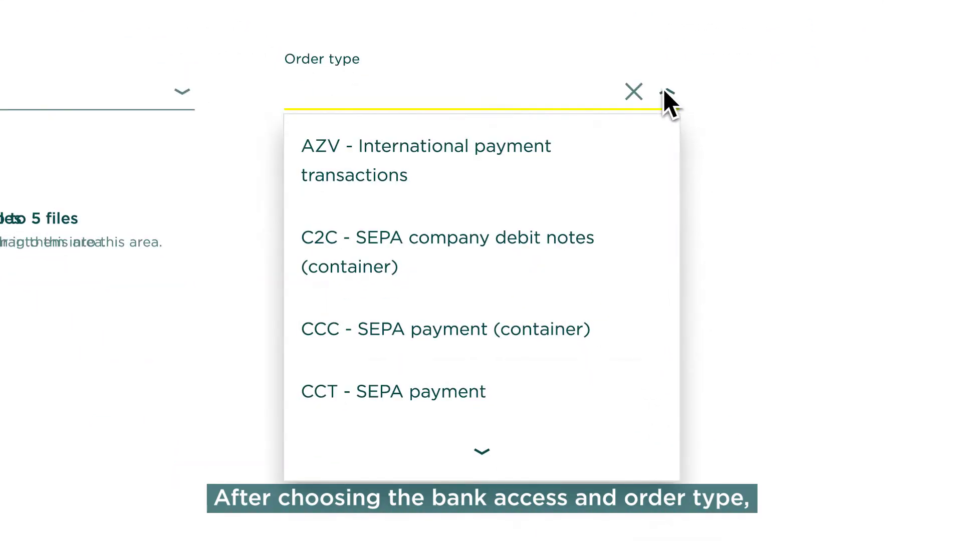
pyautogui.click(576, 395)
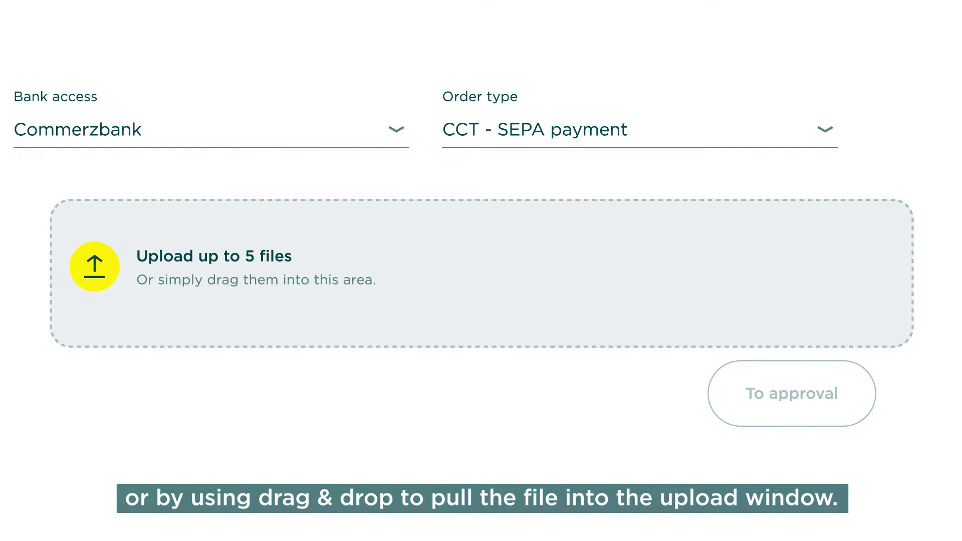
pyautogui.moveTo(959, 381); pyautogui.dragTo(531, 305)
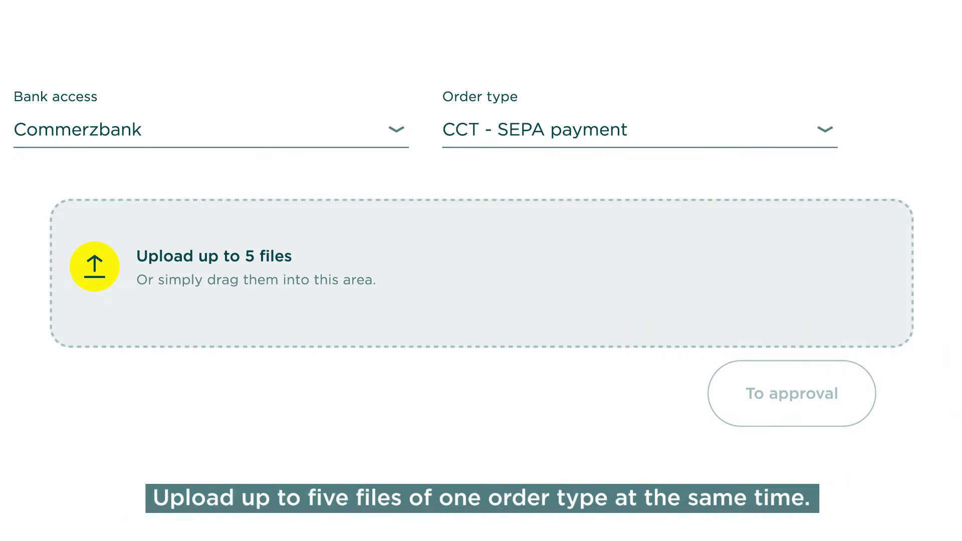
pyautogui.moveTo(960, 351); pyautogui.dragTo(531, 302)
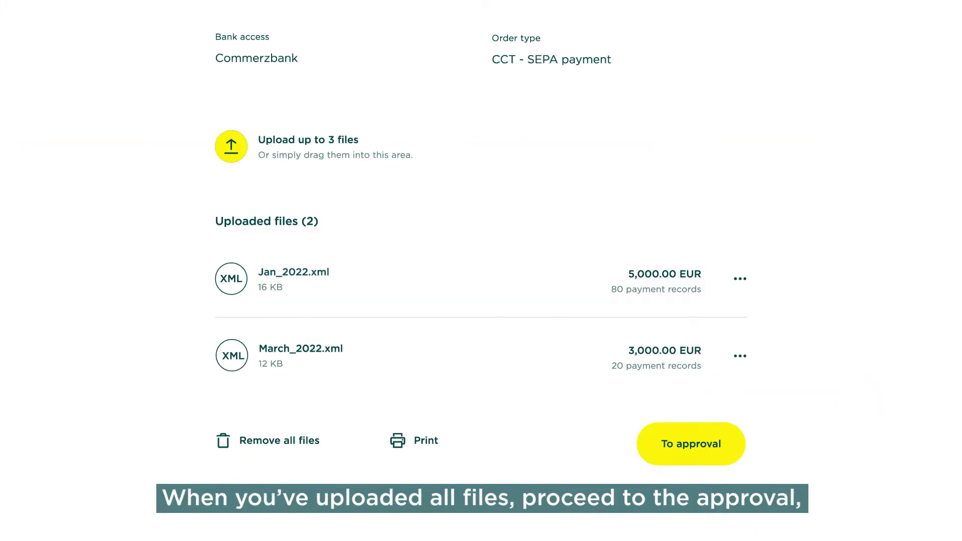
# Step: Send the two-file upload order to approval and approve it with the photoTAN
pyautogui.click(731, 443)
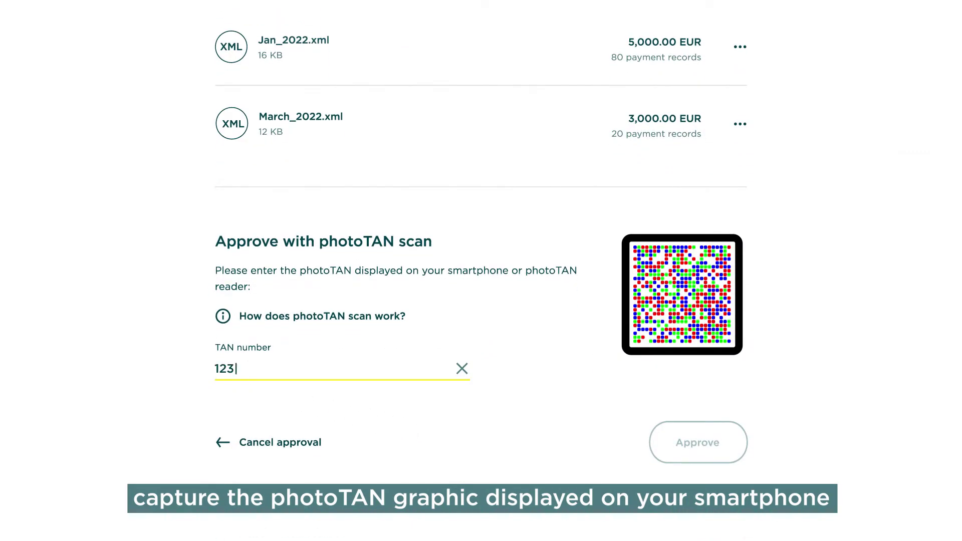
pyautogui.write('1234567')
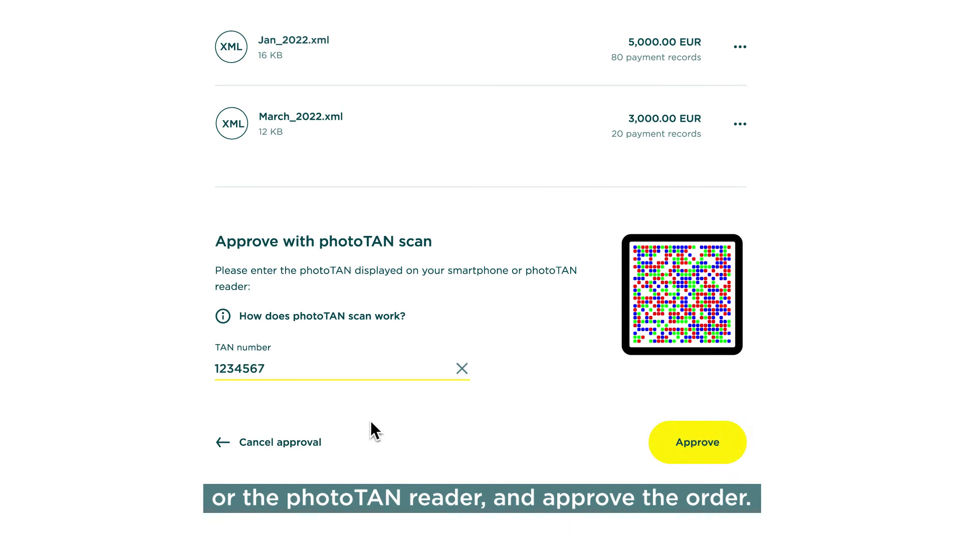
pyautogui.click(728, 442)
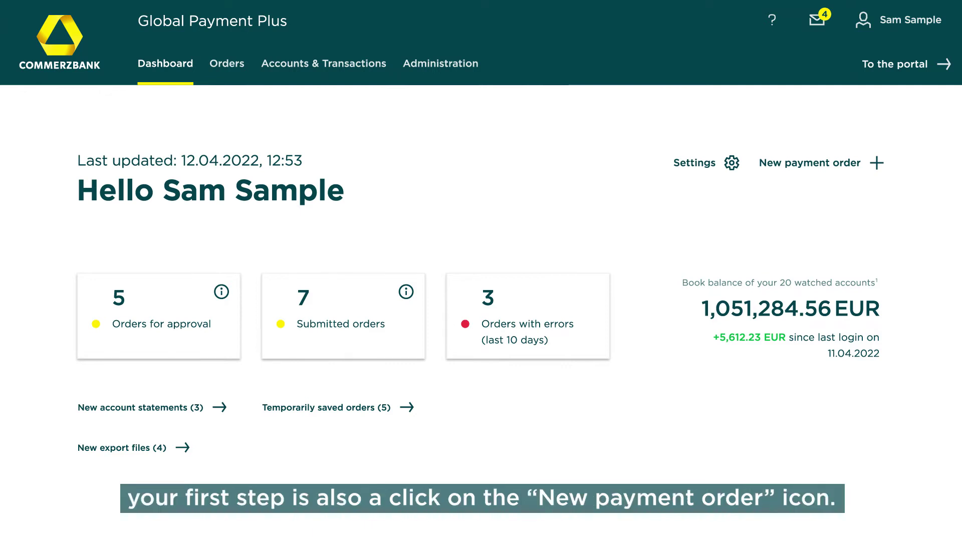
# Step: Start a SEPA credit transfer from the Insurances account and save the company's country, town and street
pyautogui.click(849, 162)
pyautogui.click(846, 235)
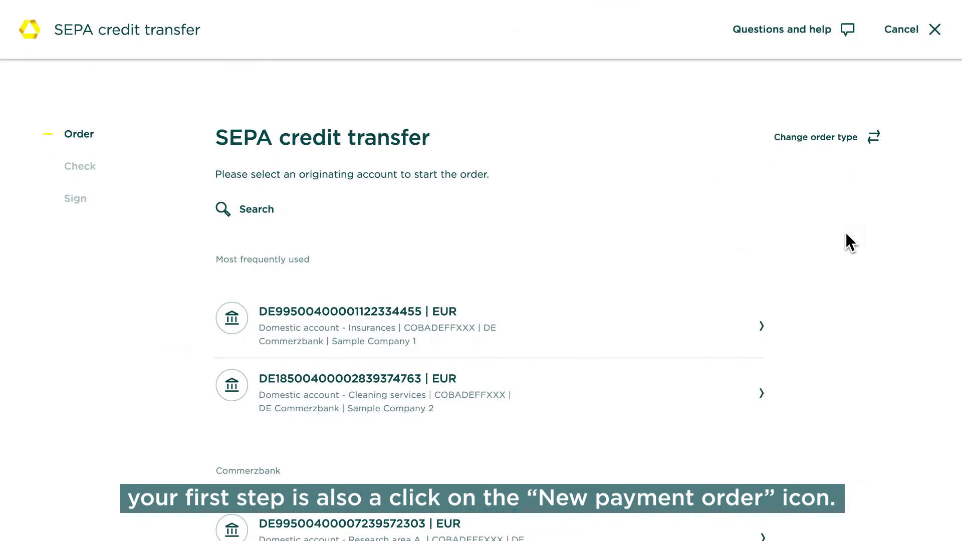
pyautogui.click(436, 313)
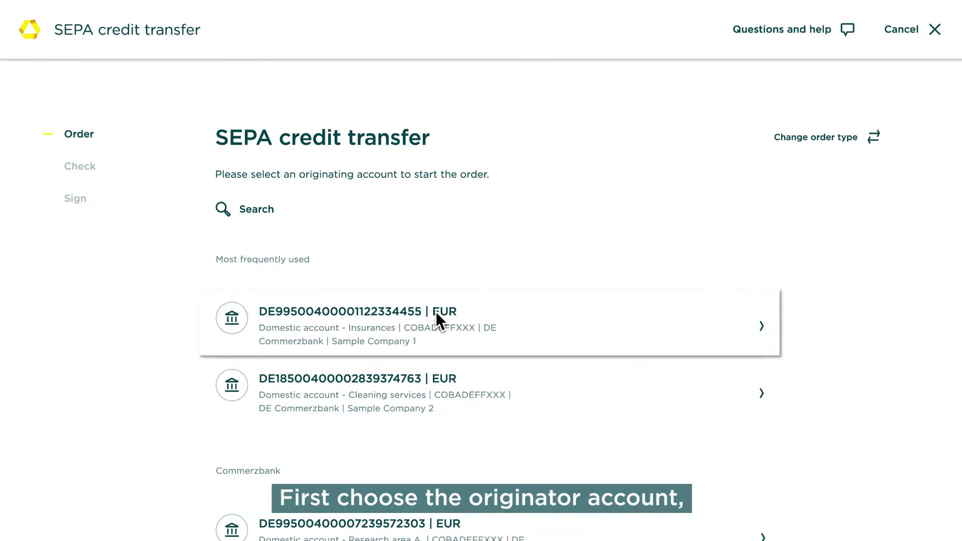
pyautogui.scroll(-2, 435, 313)
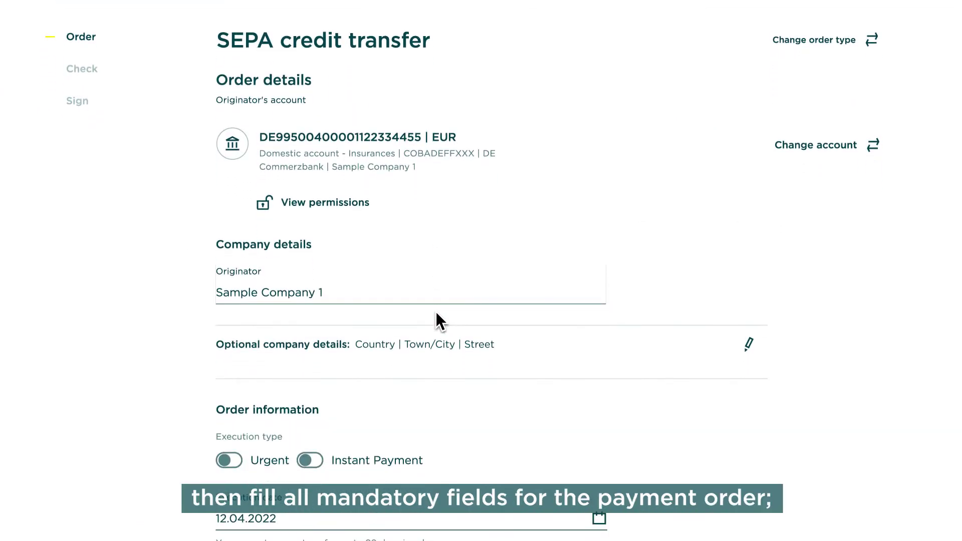
pyautogui.click(462, 353)
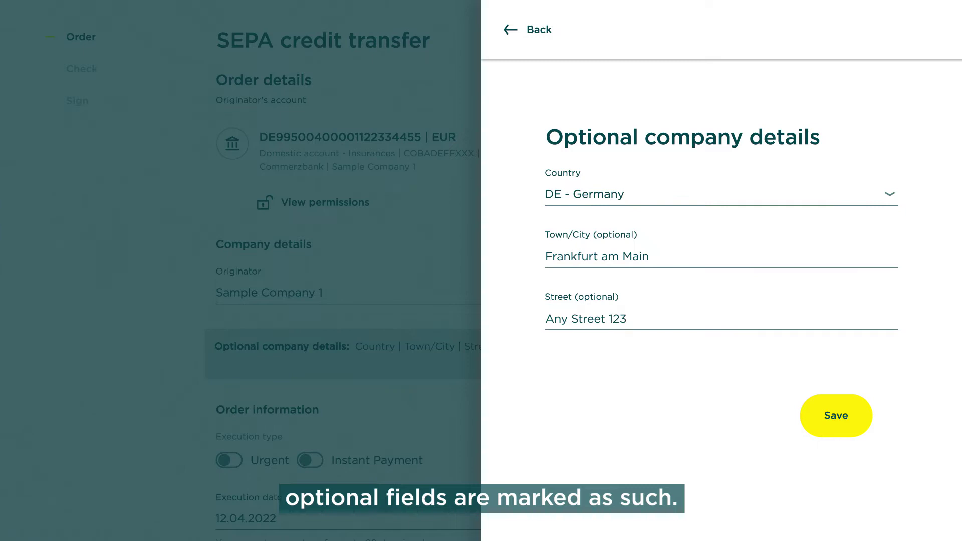
pyautogui.click(837, 425)
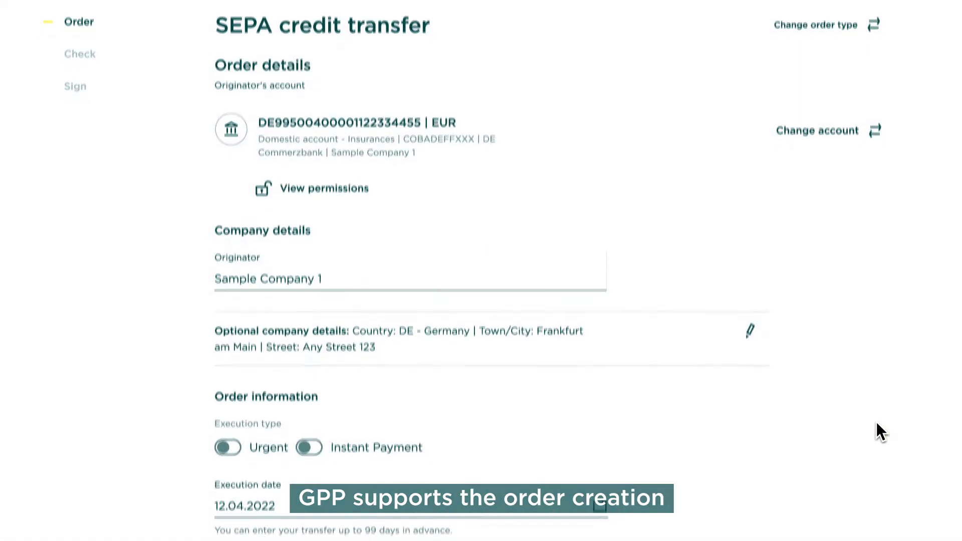
# Step: Pick the beneficiary from saved contacts and enter the 90.00 EUR amount
pyautogui.scroll(-3, 876, 422)
pyautogui.scroll(-10, 876, 421)
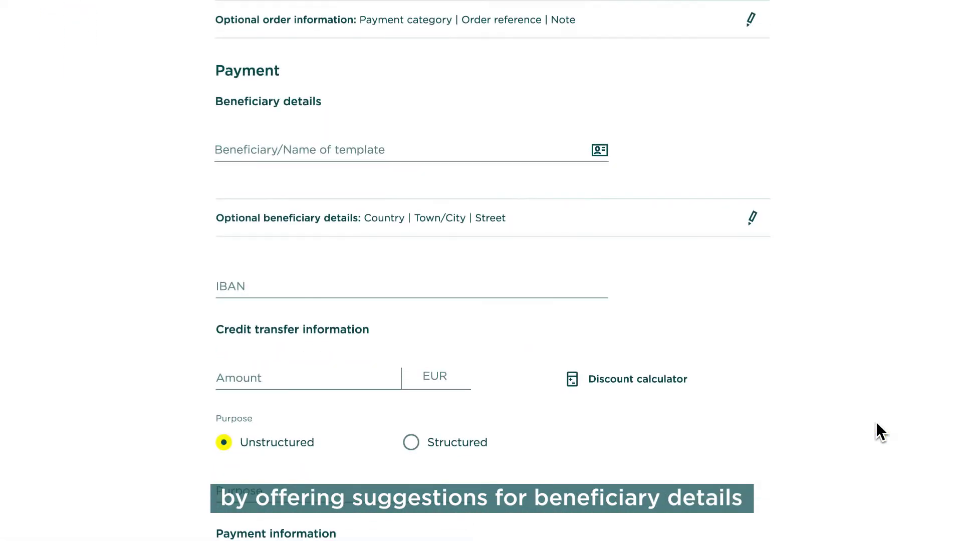
pyautogui.click(301, 150)
pyautogui.write('Aaron')
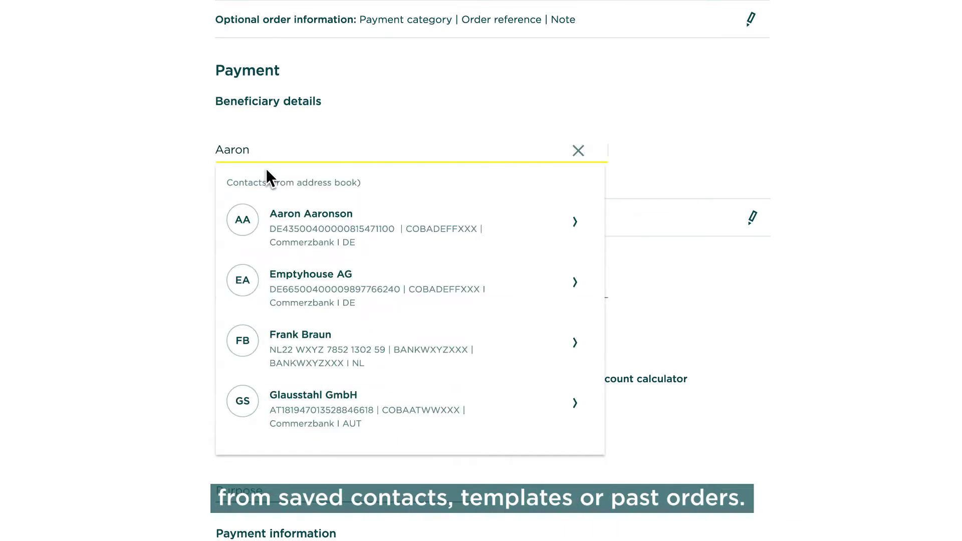
pyautogui.click(328, 232)
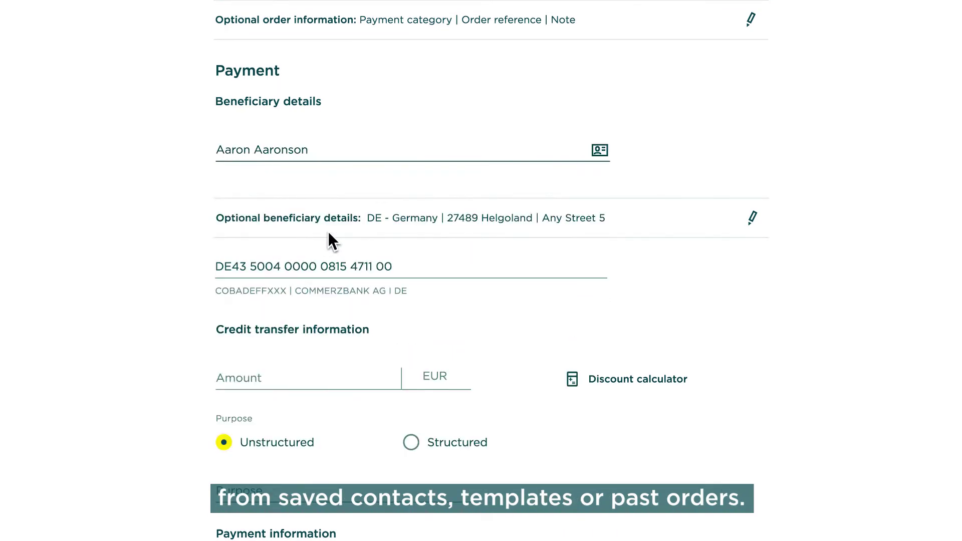
pyautogui.scroll(-3, 329, 232)
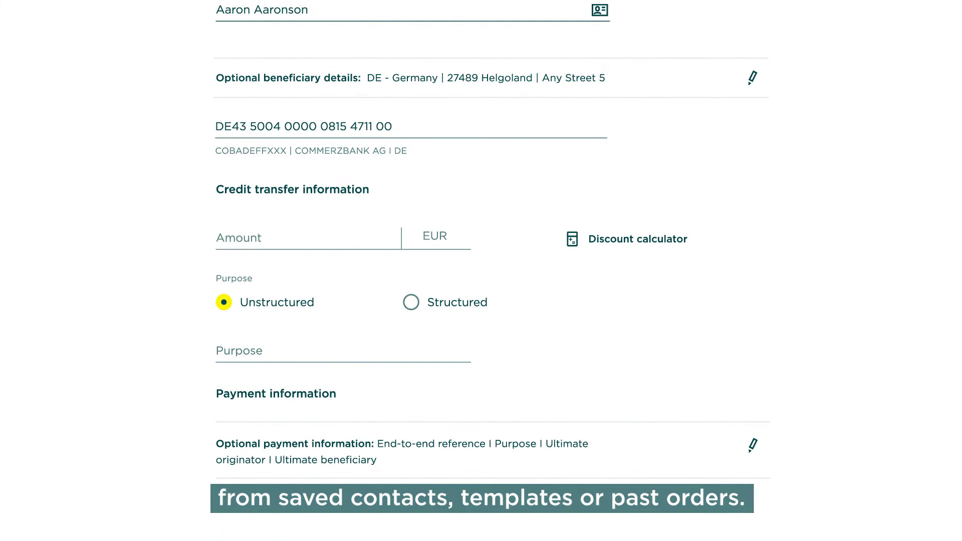
pyautogui.write('90')
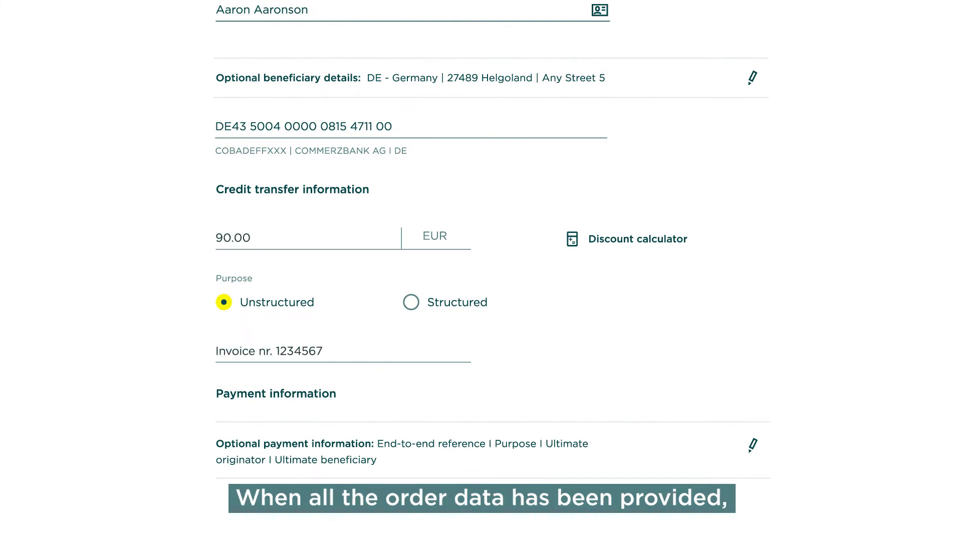
pyautogui.scroll(-4, 354, 347)
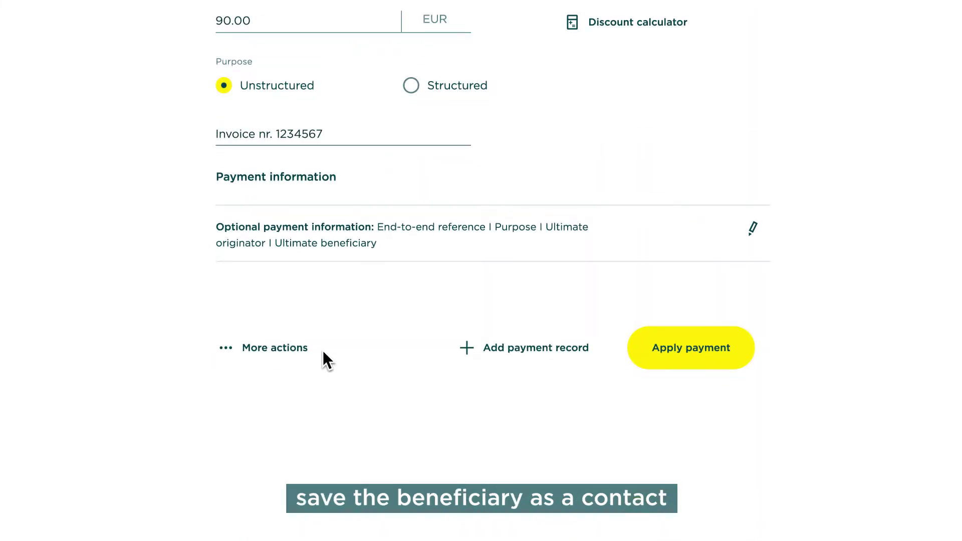
# Step: Apply the payment and review its Check summary without saving the order for later
pyautogui.click(270, 356)
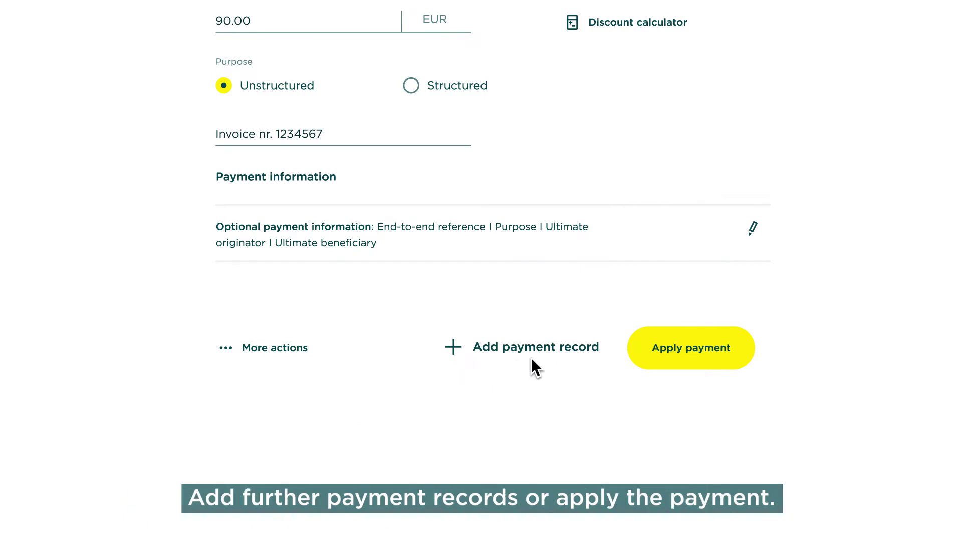
pyautogui.click(694, 368)
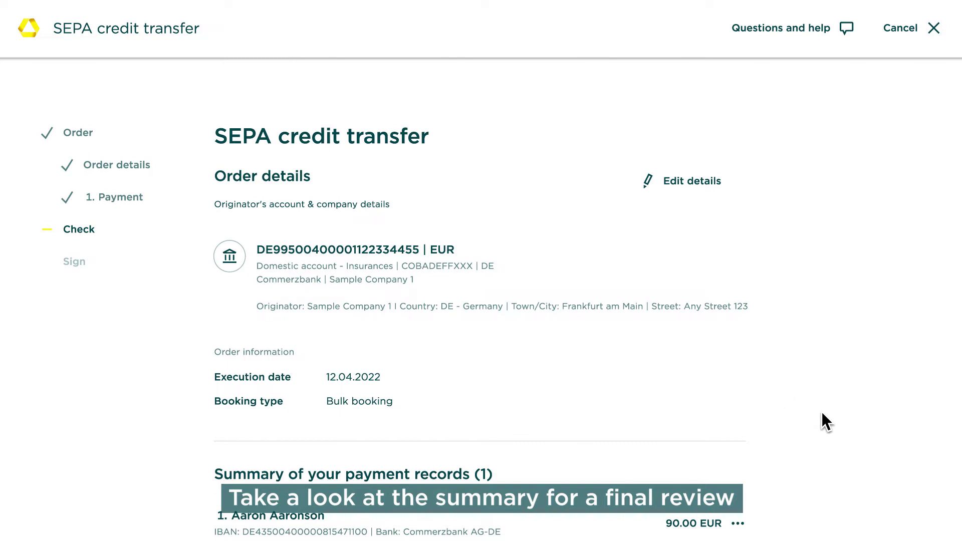
pyautogui.scroll(-5, 822, 413)
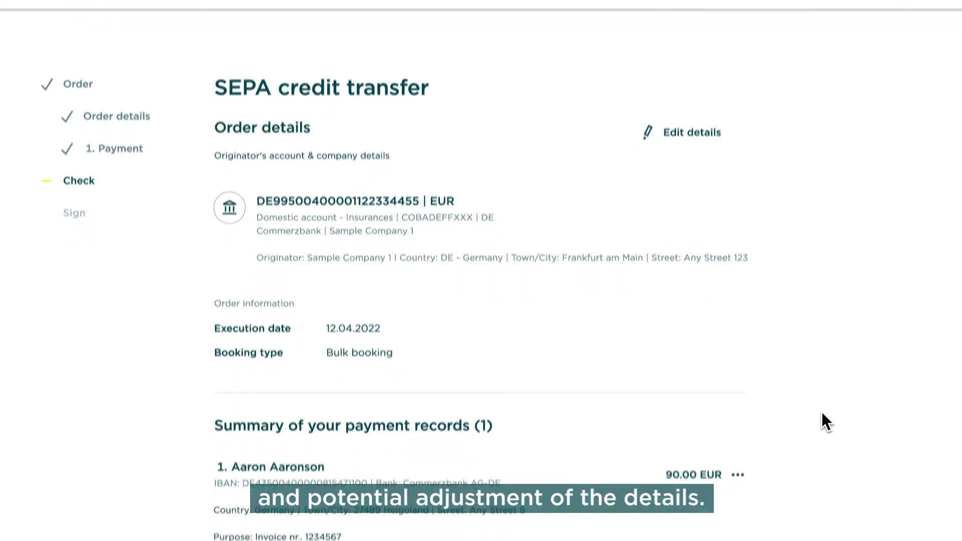
pyautogui.scroll(-5, 821, 412)
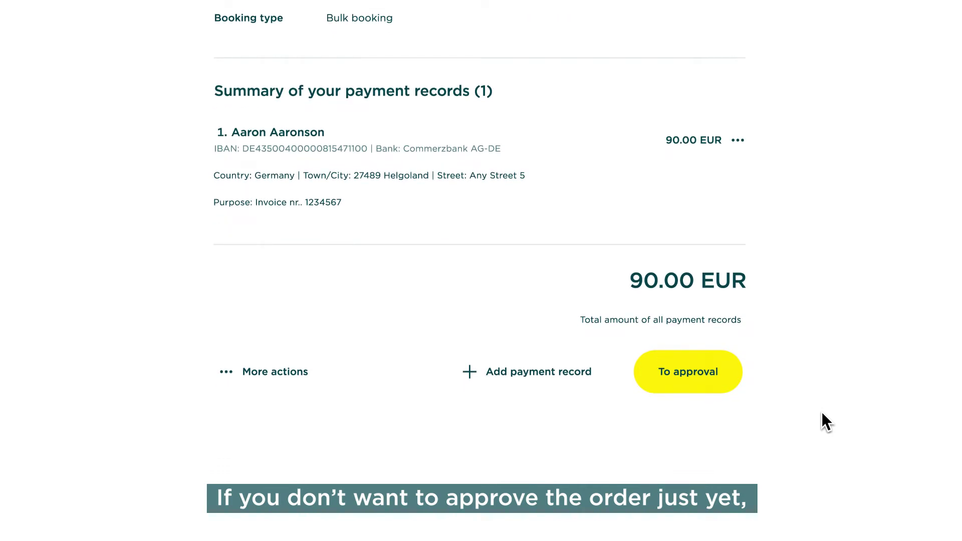
pyautogui.click(269, 374)
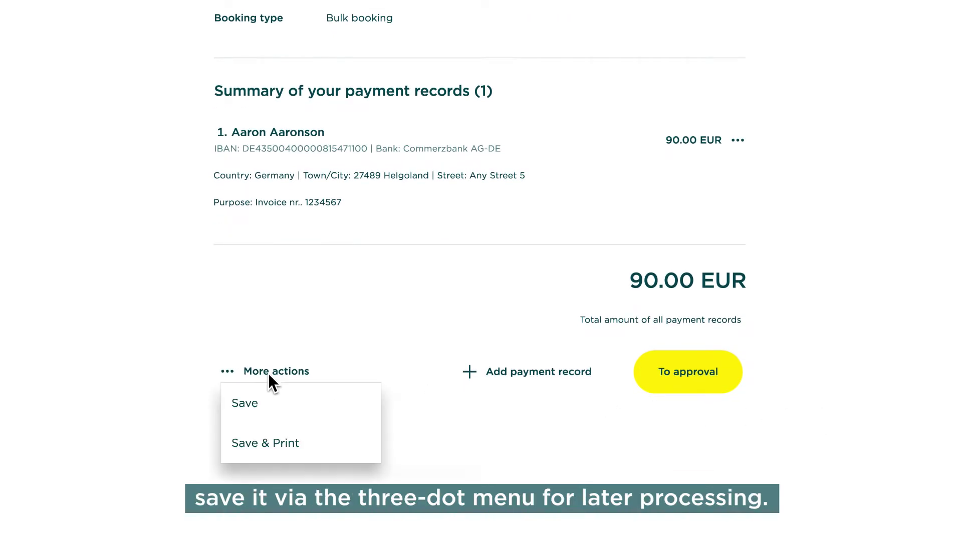
pyautogui.click(307, 403)
# Step: Send the 90.00 EUR transfer to approval and sign it with the photoTAN
pyautogui.click(729, 377)
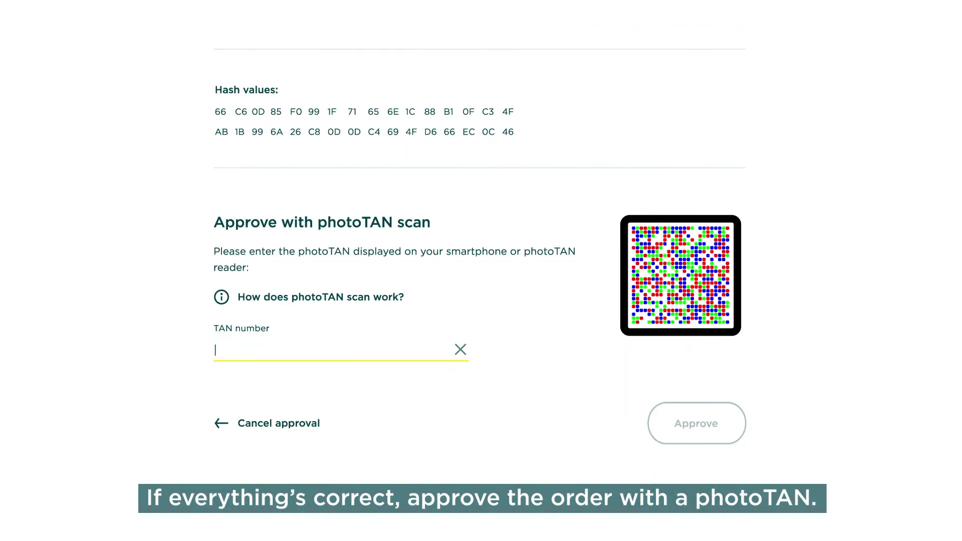
pyautogui.write('1234567')
pyautogui.click(696, 431)
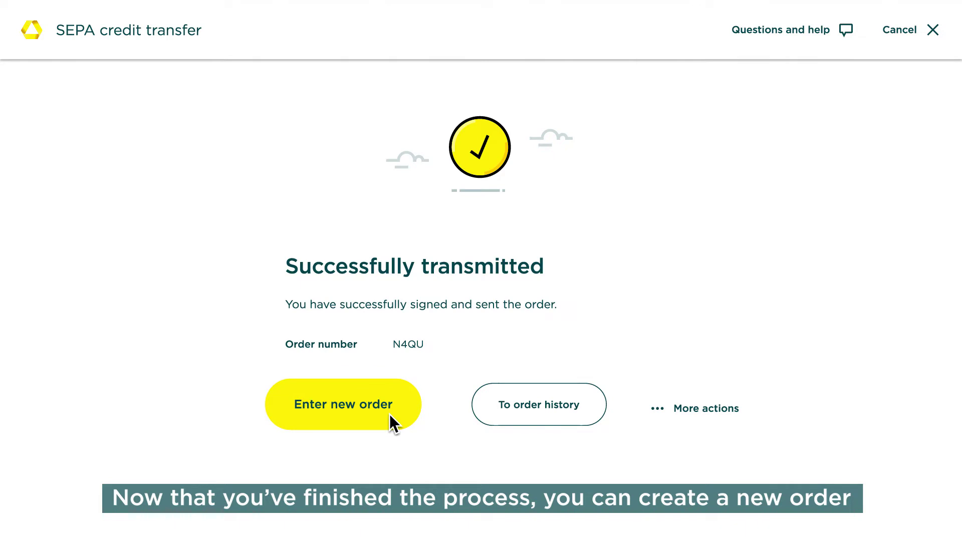
# Step: Open the order history, update the statuses, and view the 264.39 EUR order's error details
pyautogui.click(575, 419)
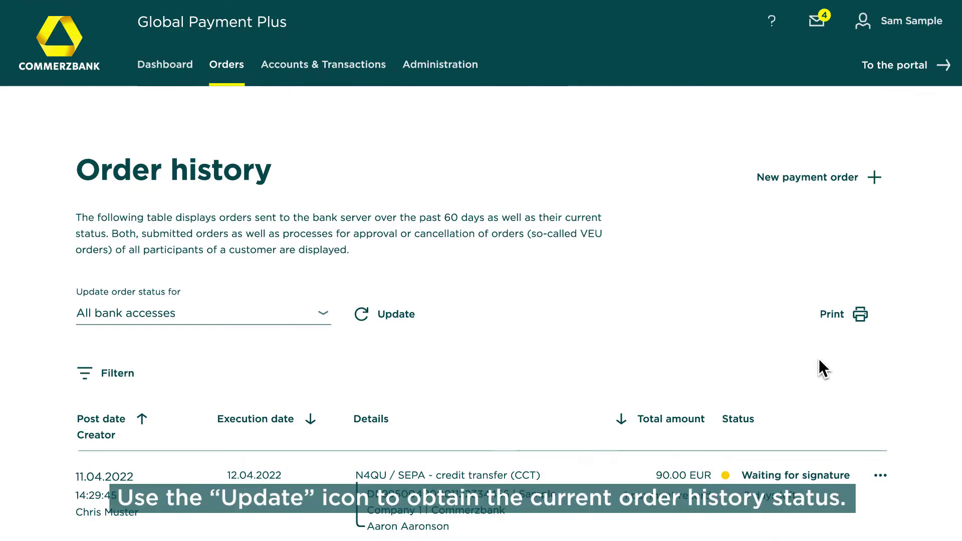
pyautogui.click(419, 318)
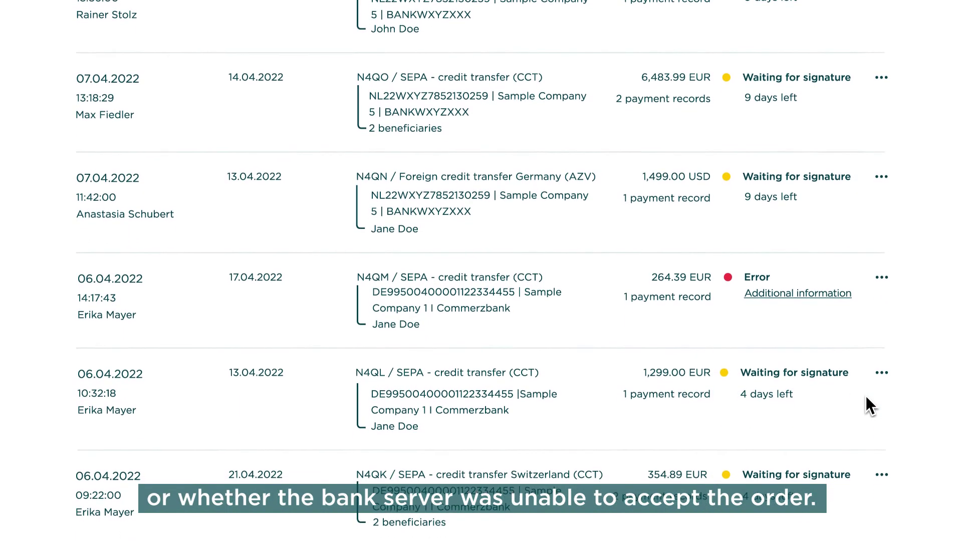
pyautogui.click(646, 416)
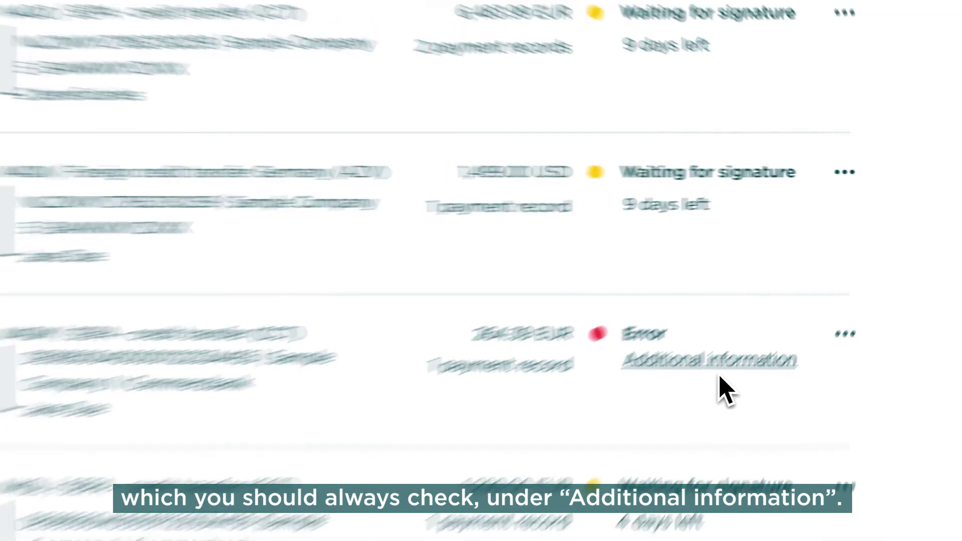
pyautogui.scroll(-5, 823, 321)
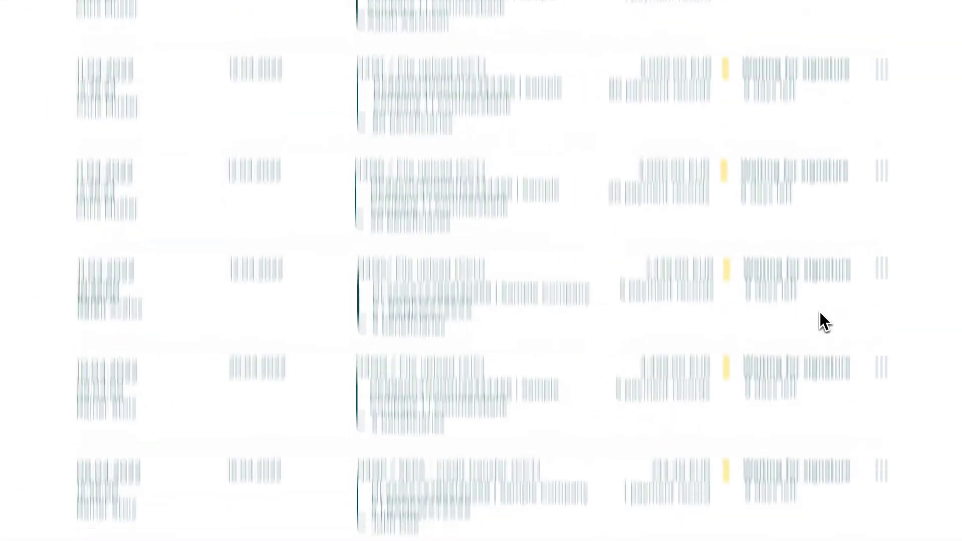
pyautogui.scroll(10, 820, 311)
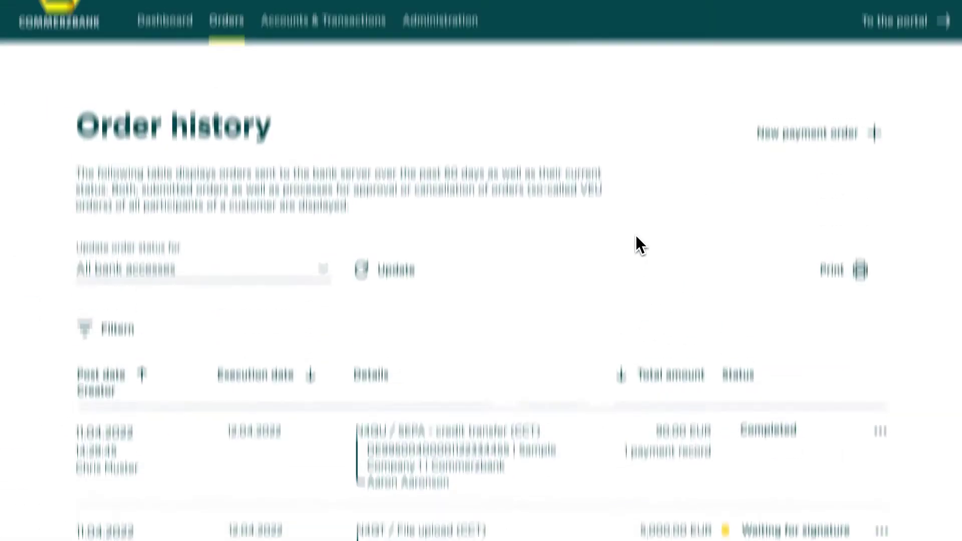
# Step: Switch to Open orders and scroll through the five orders awaiting signature
pyautogui.click(245, 73)
pyautogui.click(163, 122)
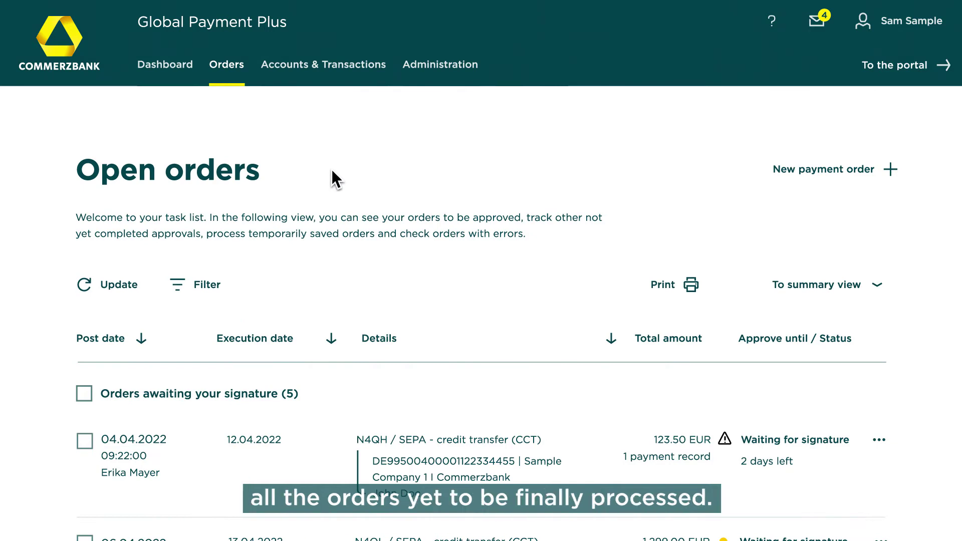
pyautogui.scroll(-3, 332, 170)
pyautogui.scroll(-4, 332, 170)
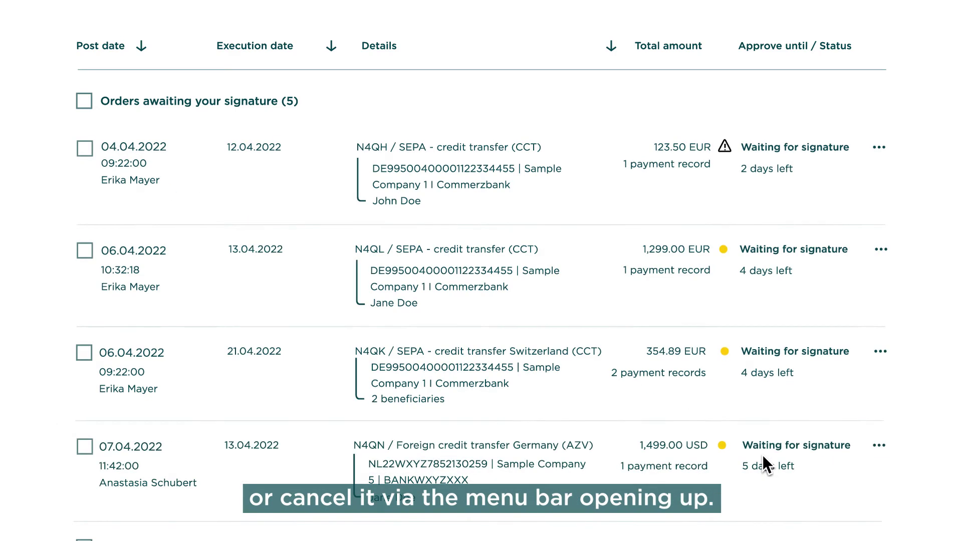
pyautogui.click(880, 249)
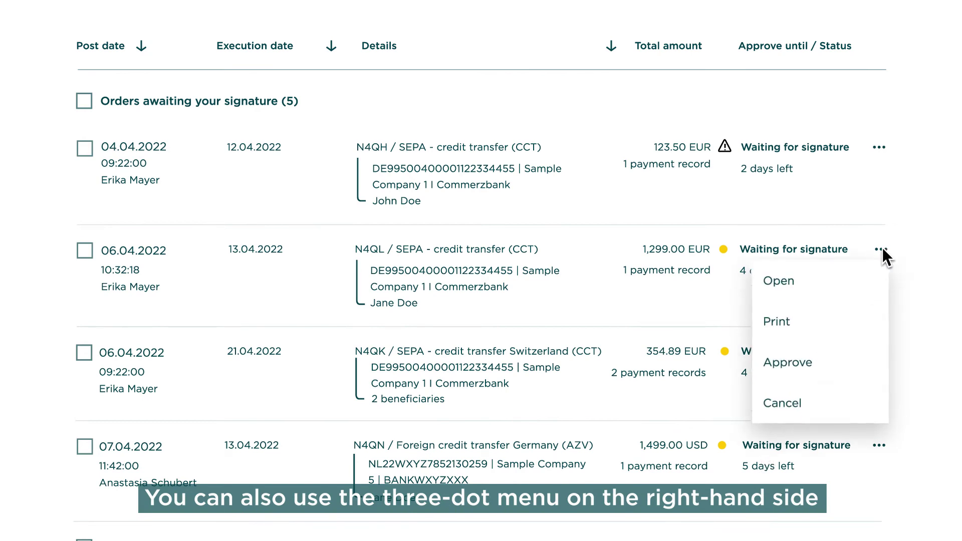
pyautogui.click(835, 361)
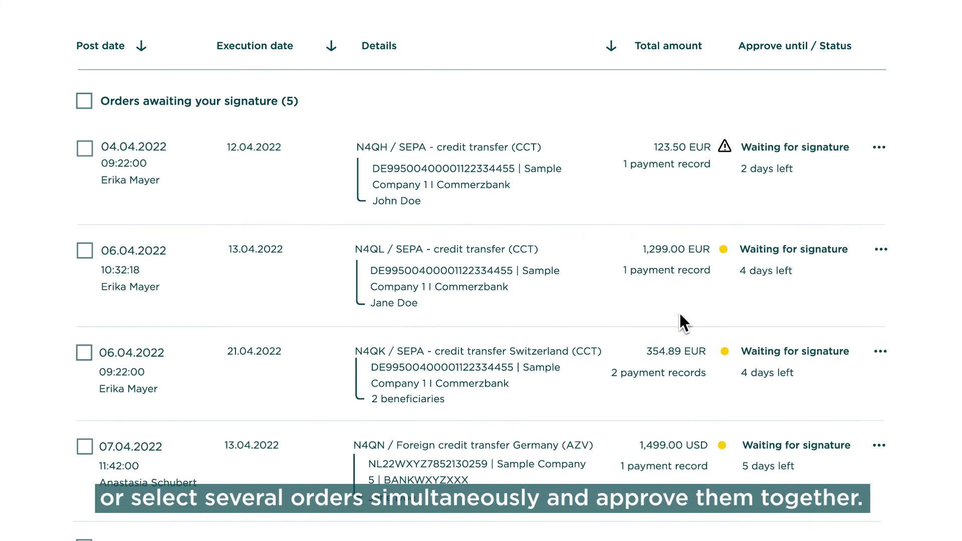
pyautogui.click(85, 147)
pyautogui.click(85, 250)
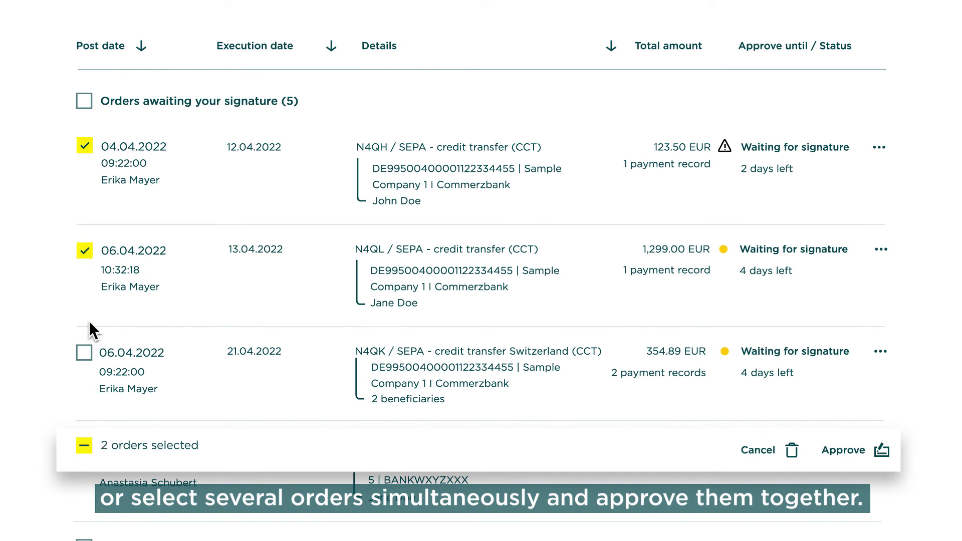
pyautogui.click(86, 350)
pyautogui.click(842, 450)
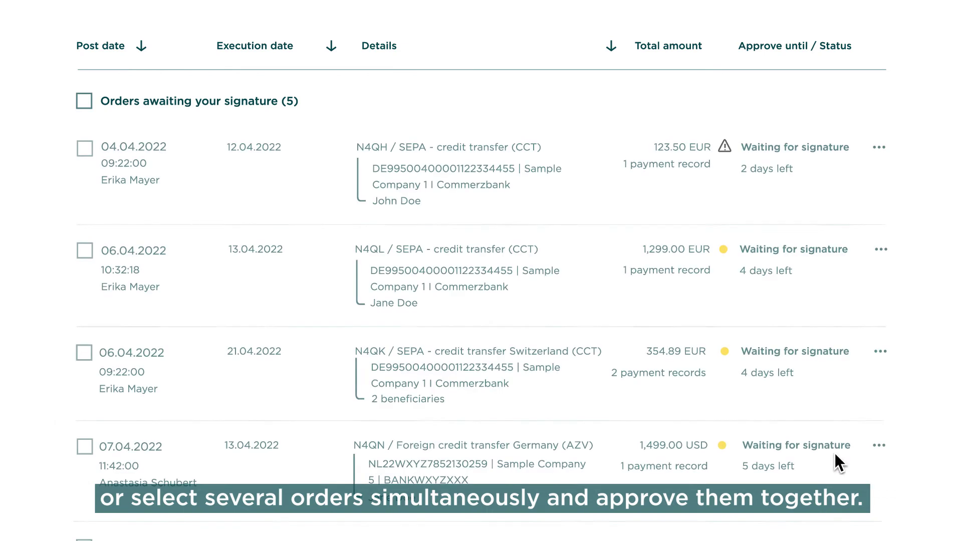
pyautogui.scroll(-10, 834, 453)
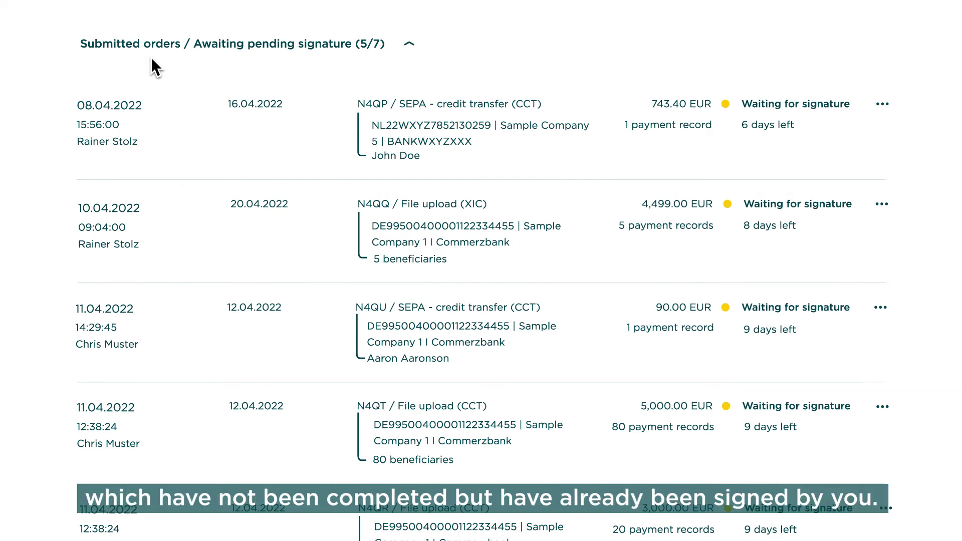
pyautogui.scroll(-10, 152, 59)
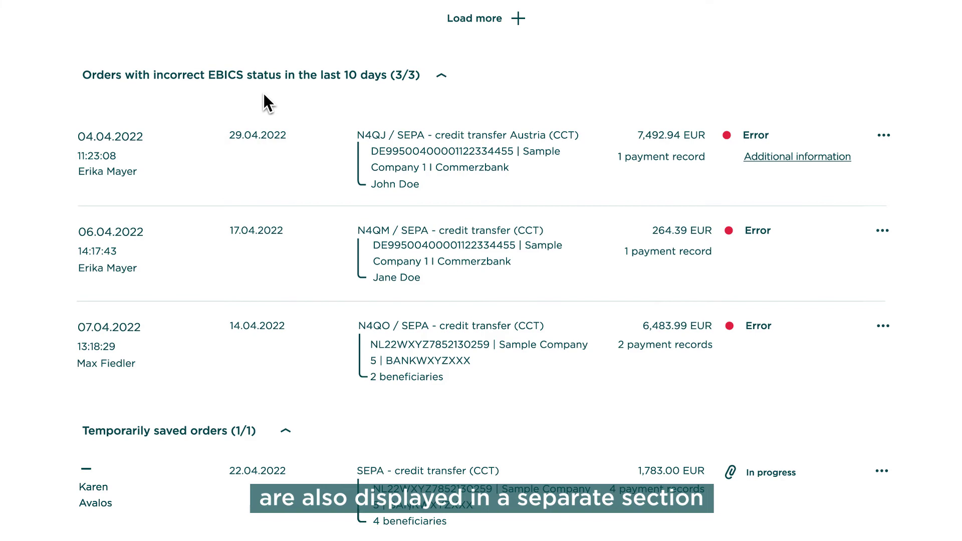
pyautogui.click(796, 159)
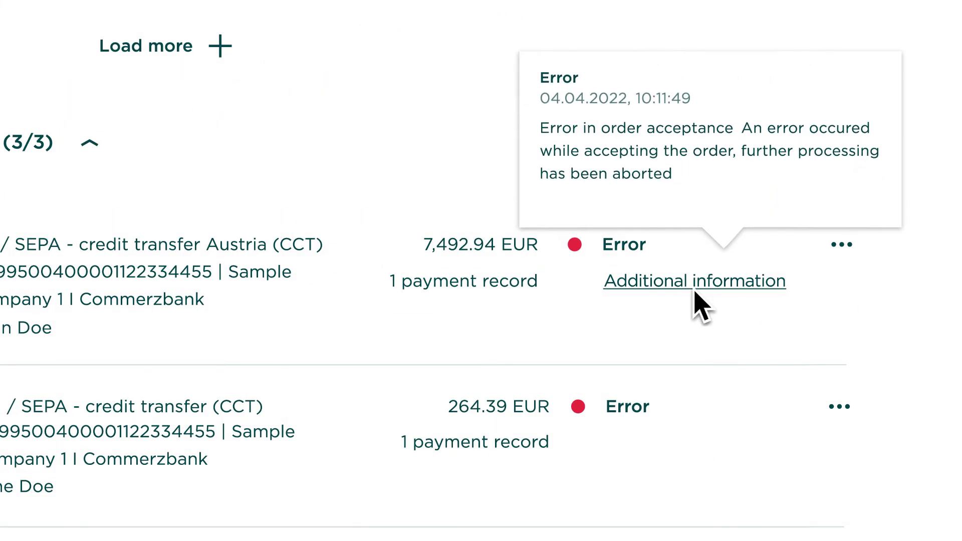
pyautogui.scroll(-3, 926, 149)
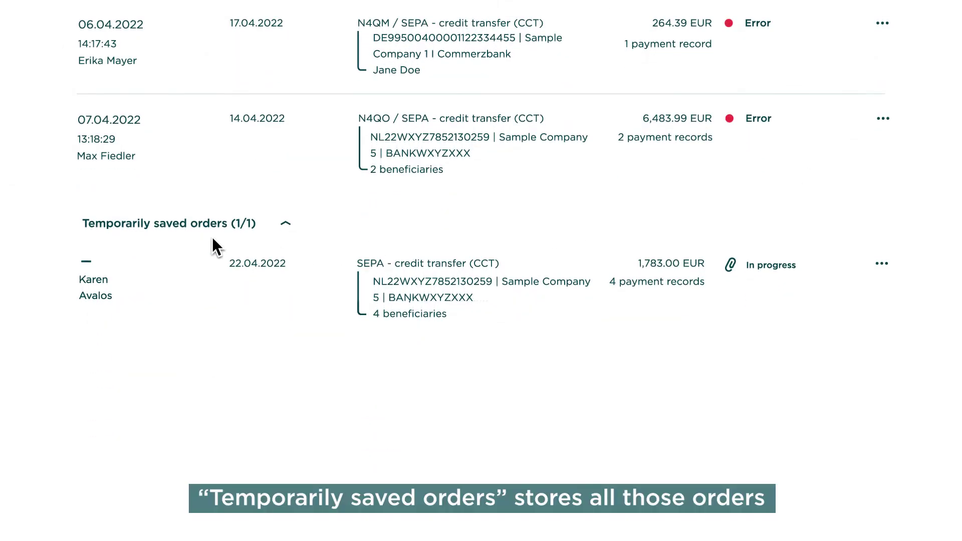